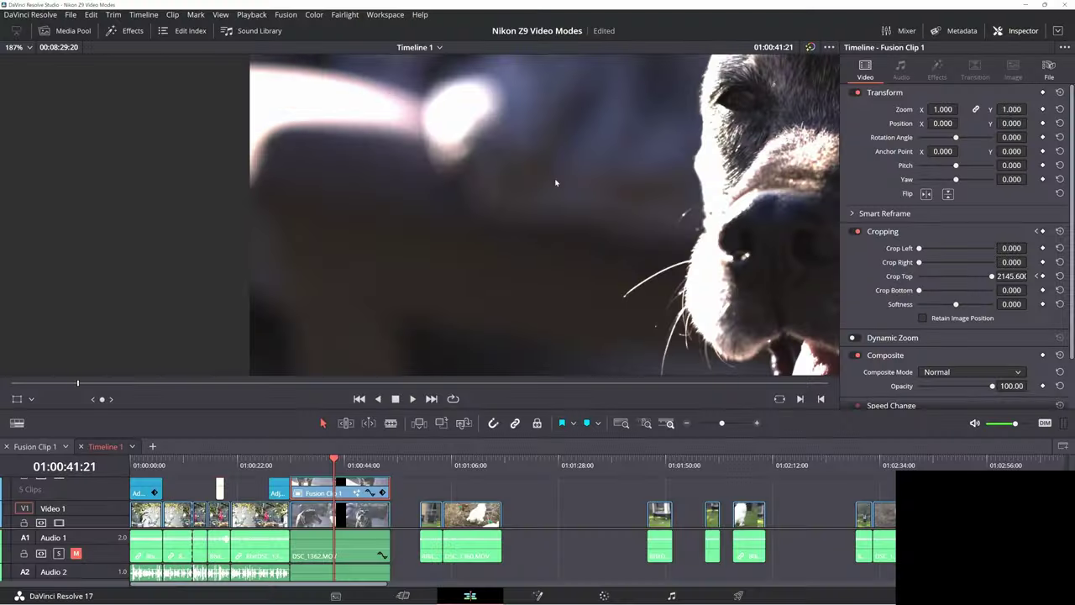
# - Magnify the dog comparison in the viewer and play it, zooming in and out to inspect detail
pyautogui.scroll(2, 555, 189)
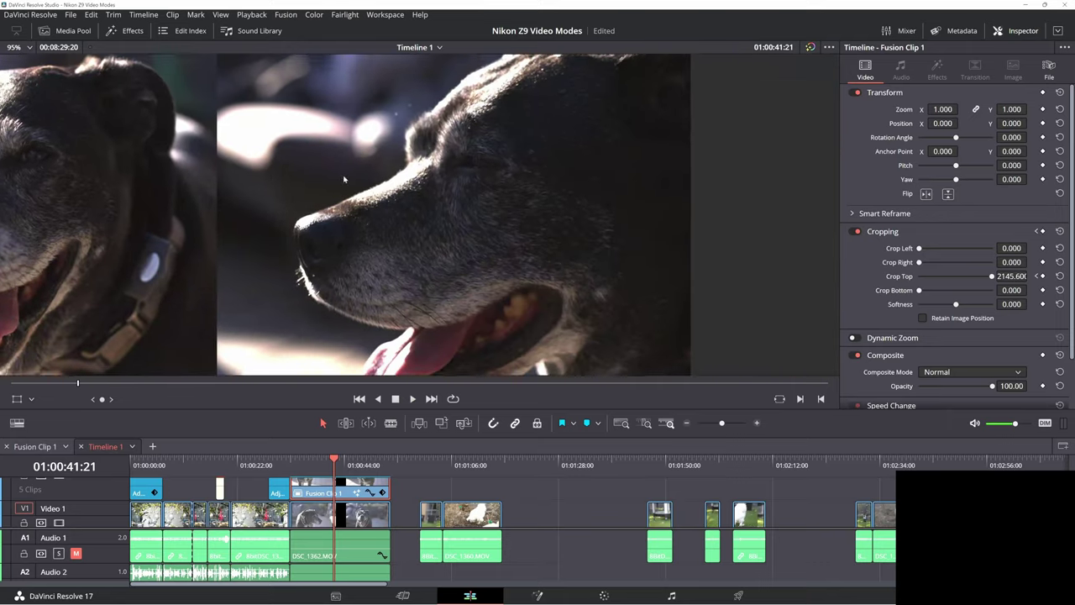
pyautogui.scroll(5, 294, 189)
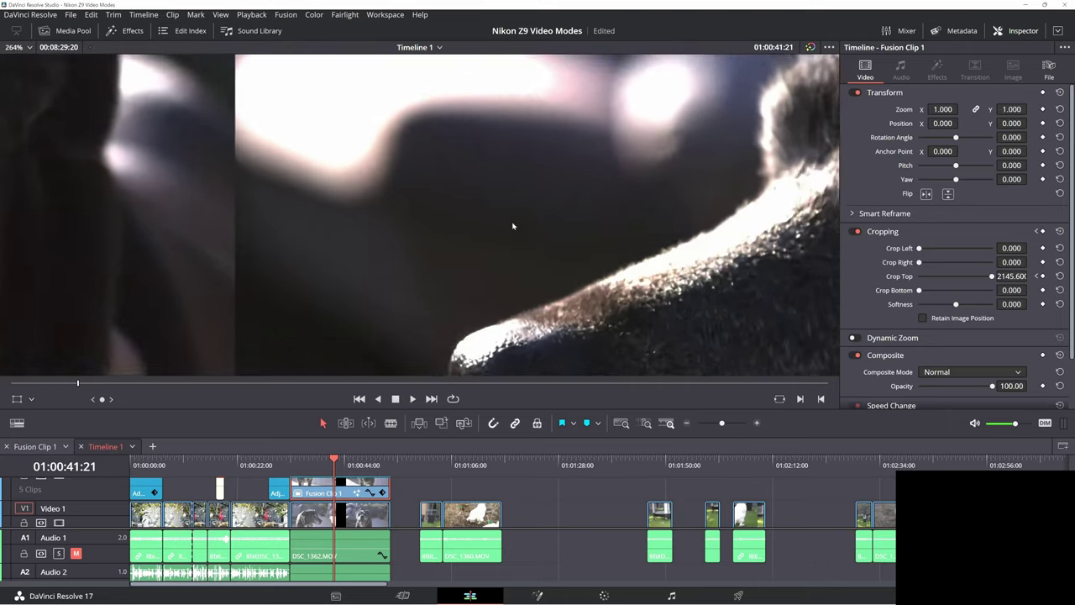
pyautogui.press('space')
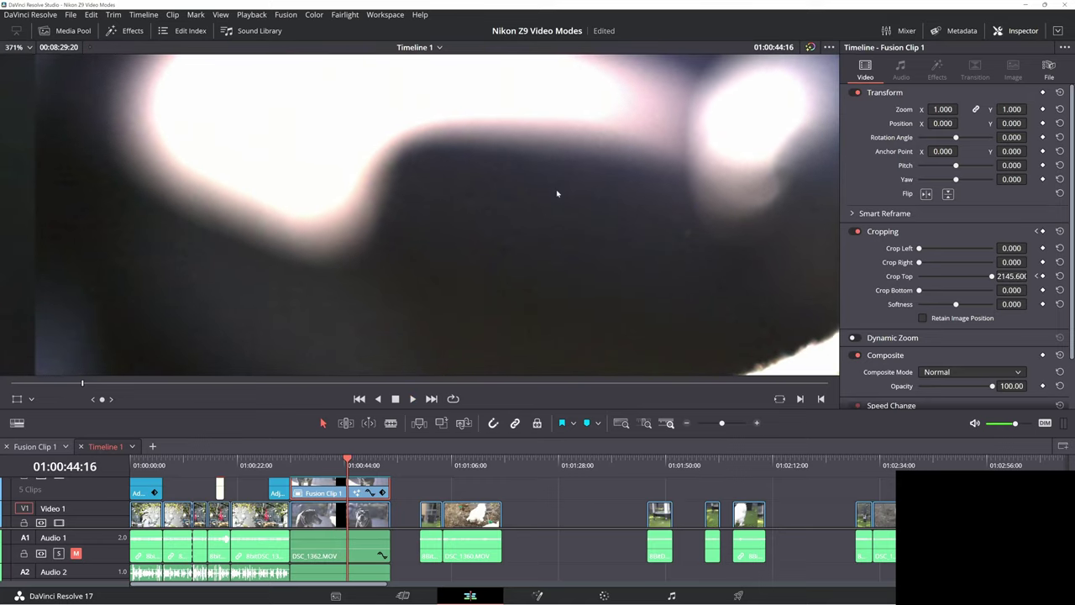
pyautogui.scroll(-6, 546, 173)
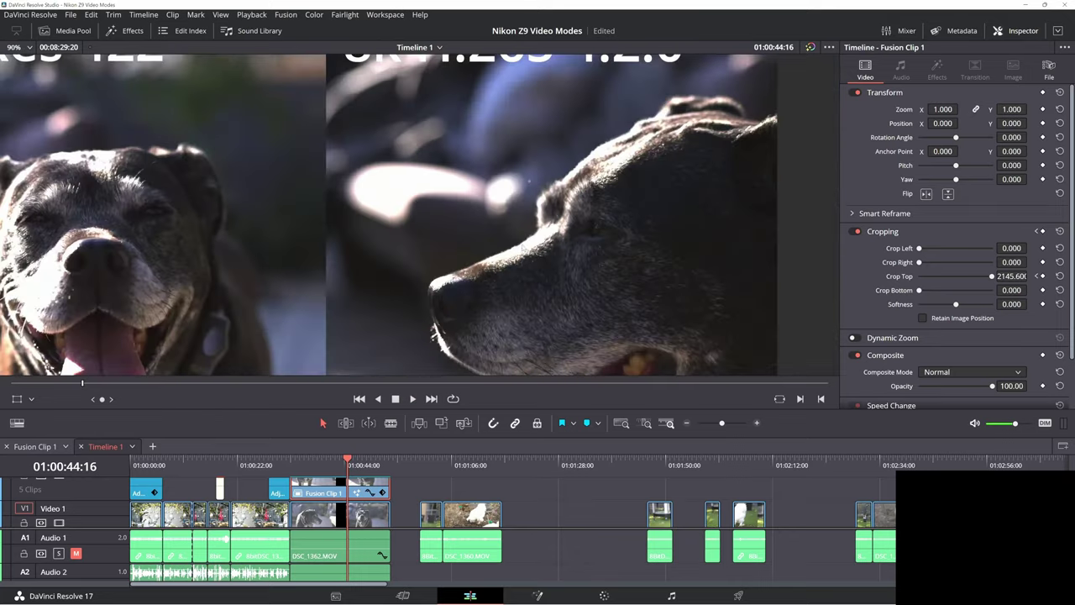
pyautogui.scroll(-5, 529, 179)
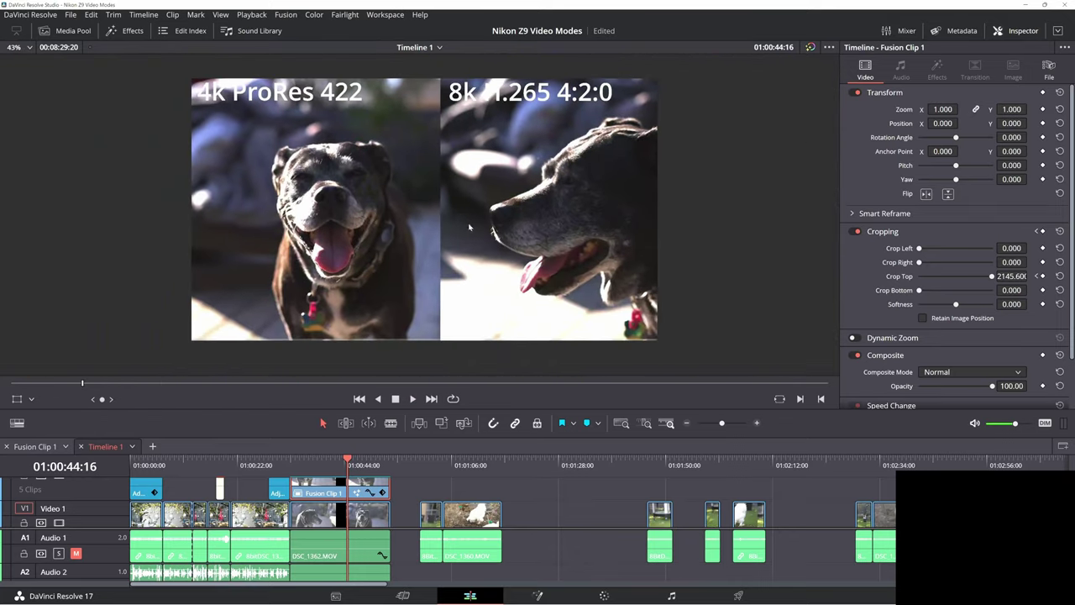
pyautogui.scroll(2, 469, 226)
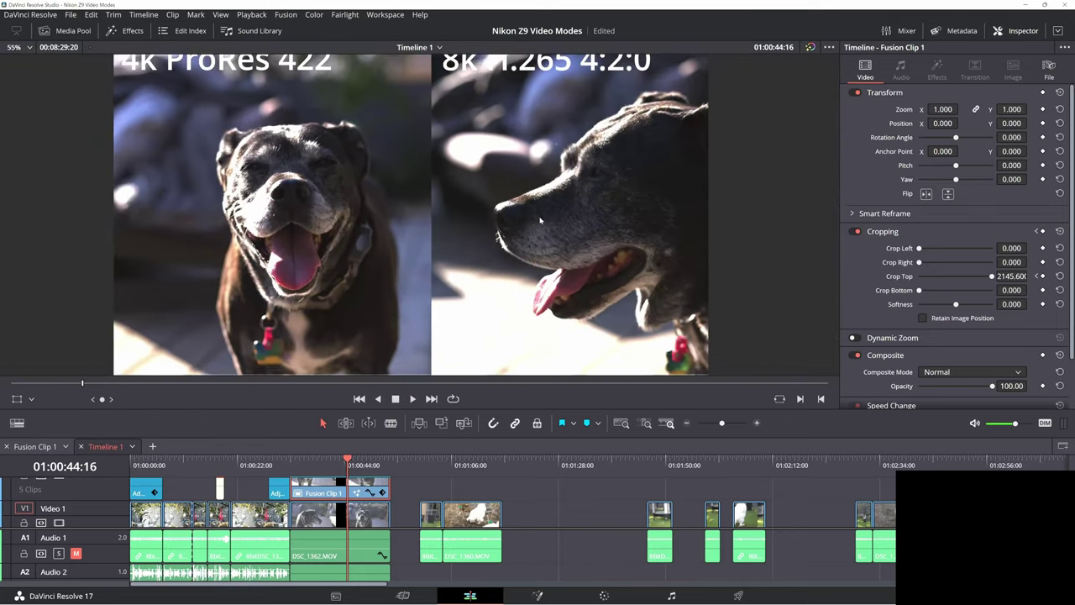
pyautogui.scroll(-1, 540, 220)
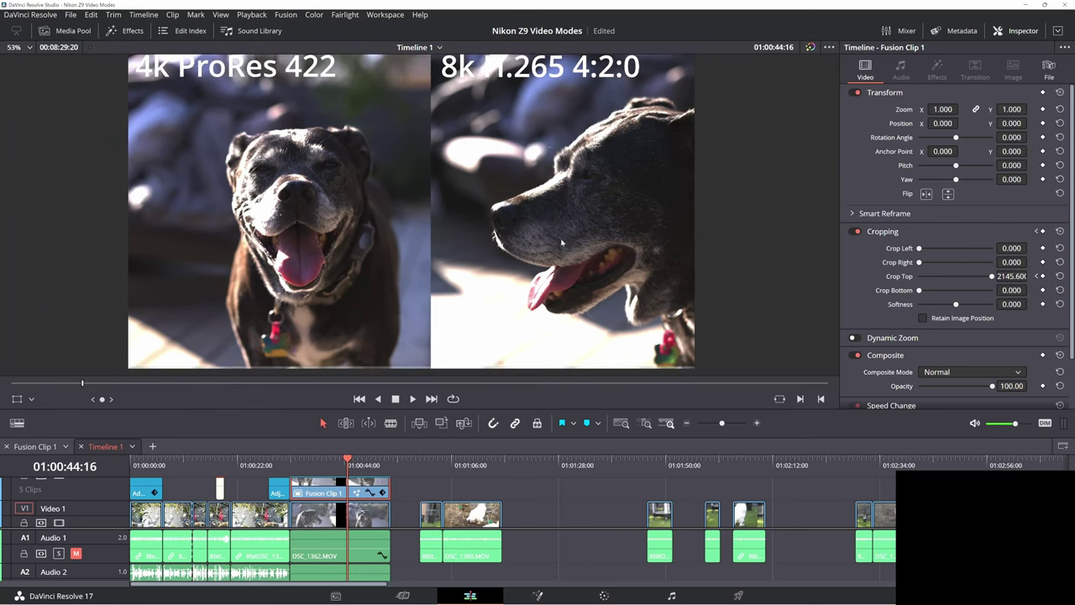
pyautogui.scroll(6, 526, 257)
pyautogui.scroll(3, 450, 244)
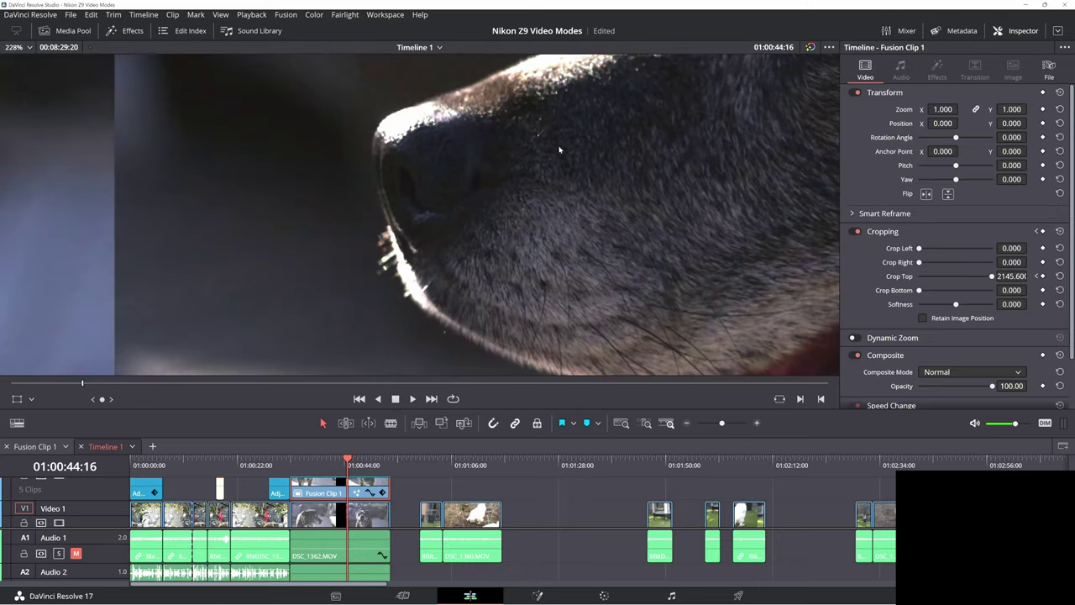
# - Play on to watch the snout detail, then zoom out and stop at 01:00:48:08
pyautogui.press('space')
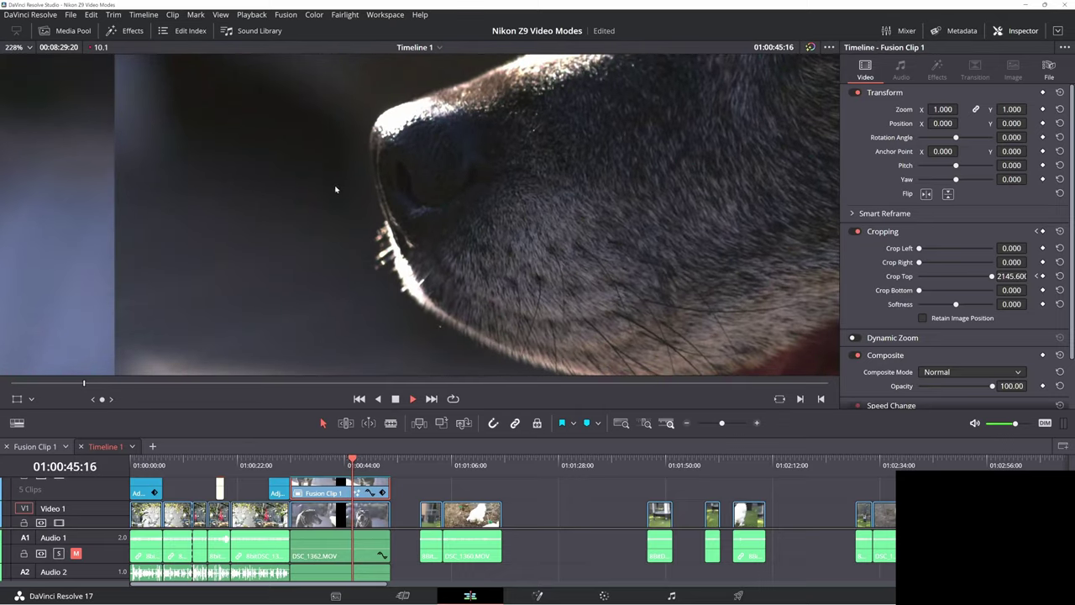
pyautogui.scroll(-2, 358, 175)
pyautogui.scroll(-5, 378, 178)
pyautogui.press('space')
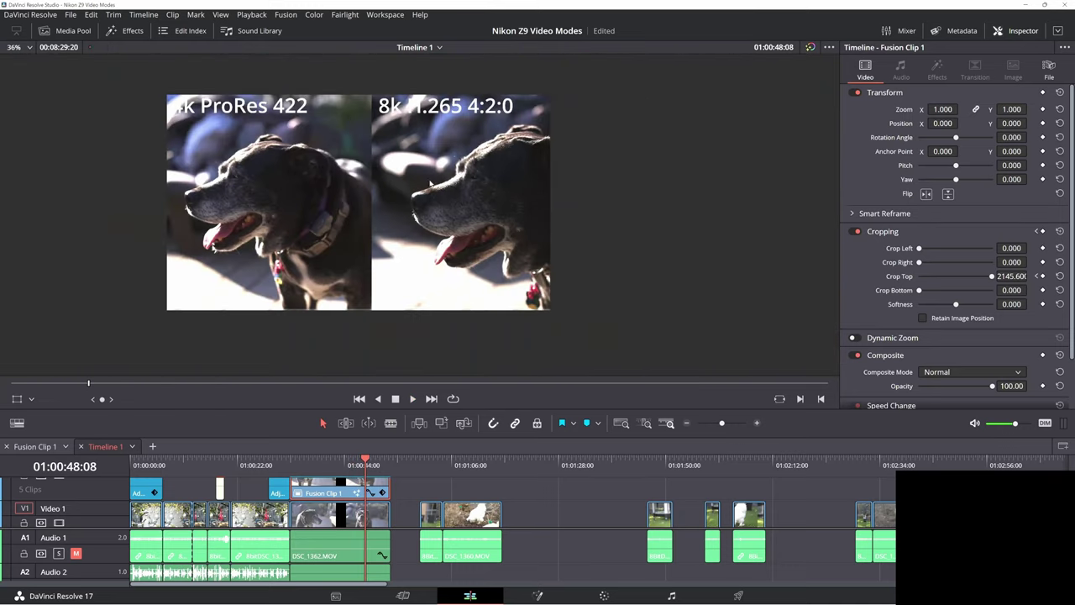
pyautogui.scroll(1, 460, 209)
pyautogui.moveTo(441, 187); pyautogui.dragTo(527, 192)
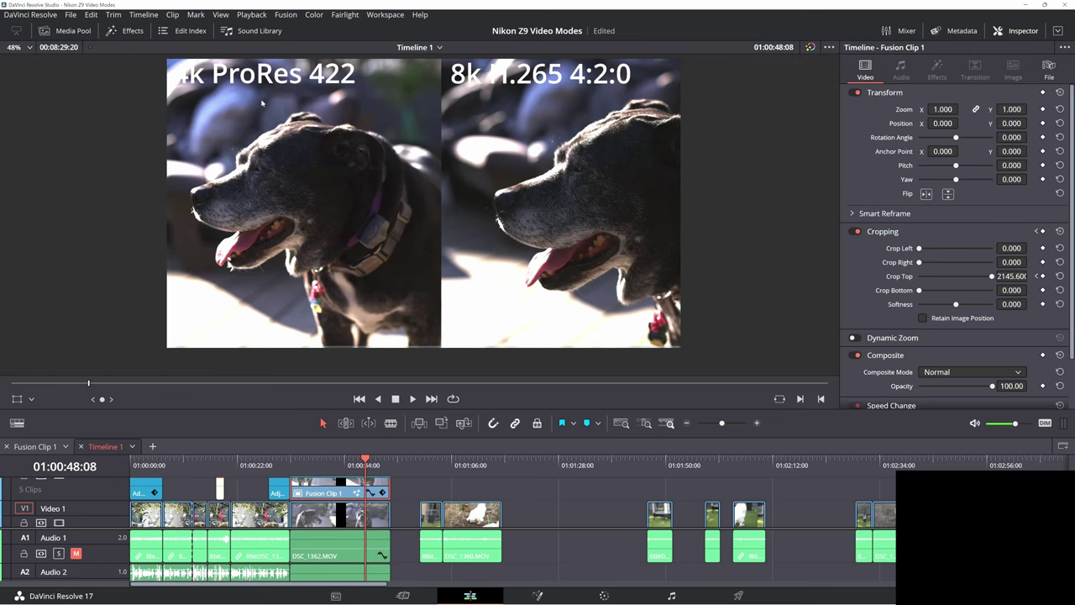
pyautogui.scroll(-3, 306, 242)
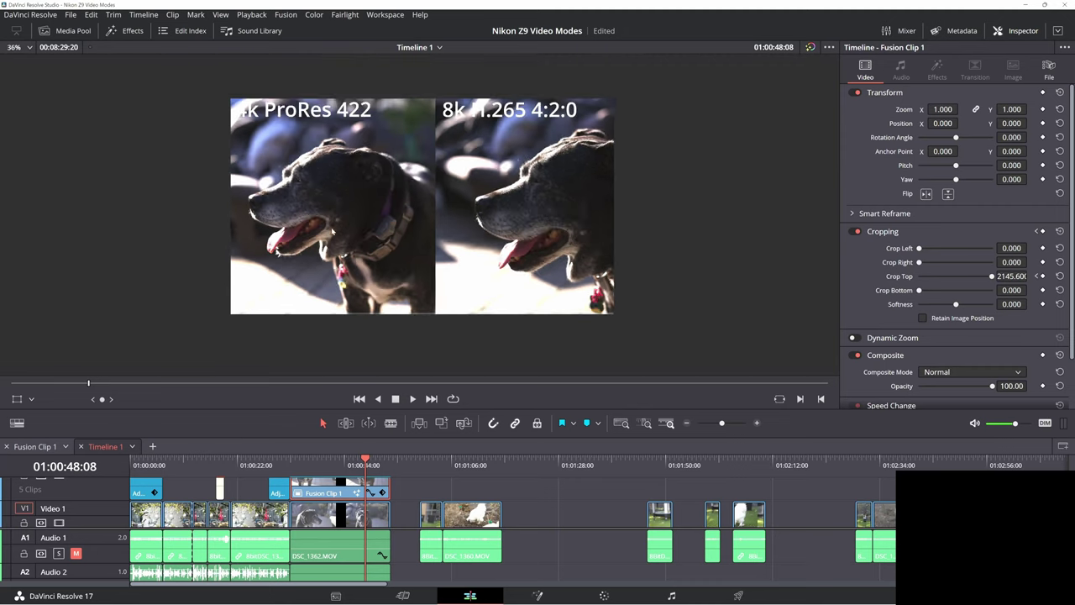
pyautogui.hotkey('shift', 'z')
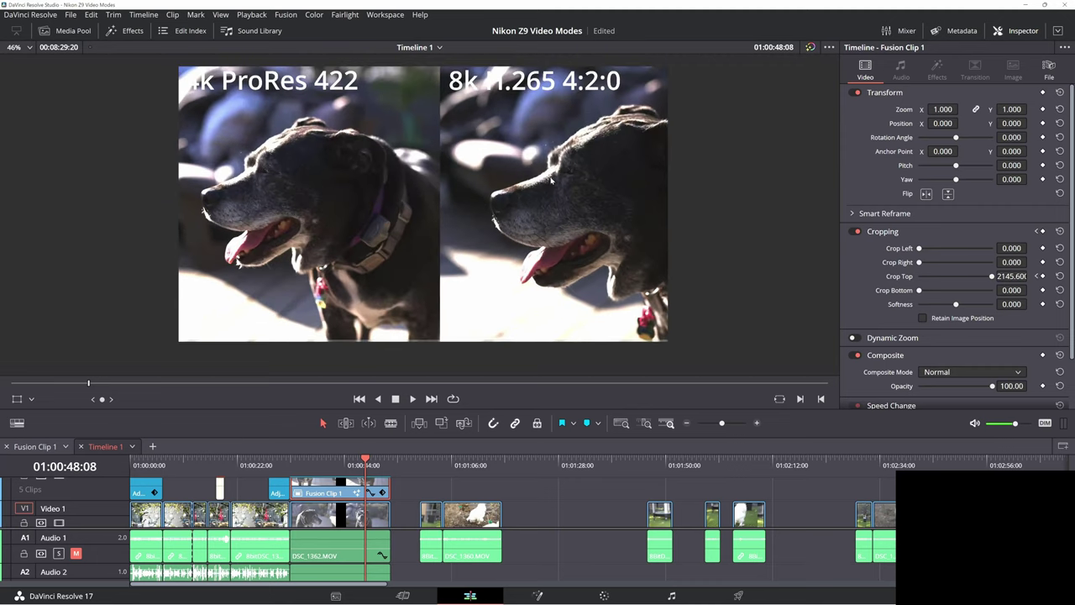
# - Play the chicken autofocus clip, scrubbing ahead to 01:01:49:11 before stopping
pyautogui.click(423, 462)
pyautogui.press('space')
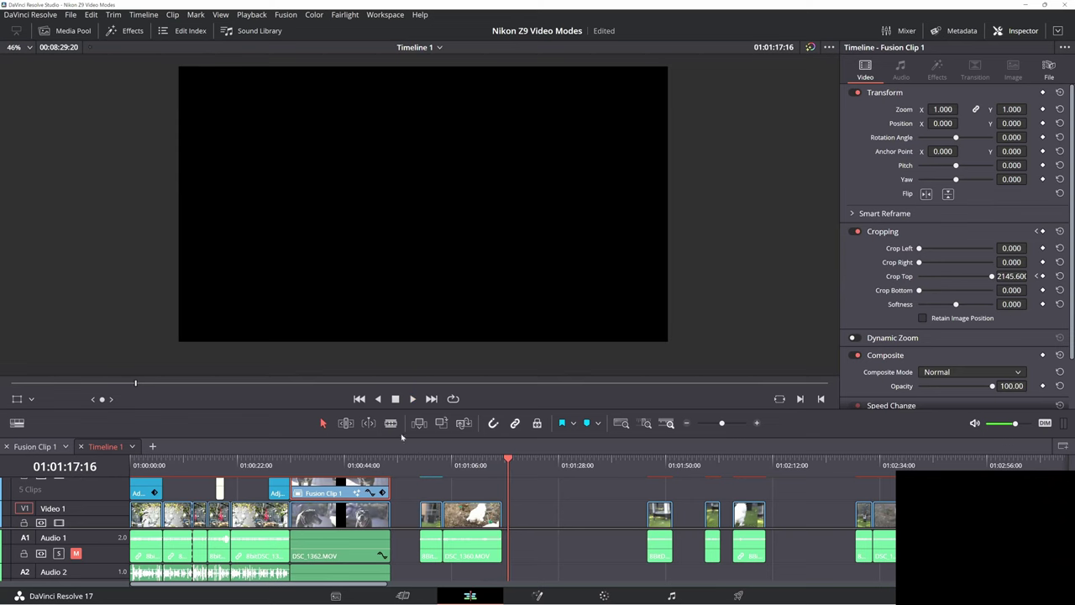
pyautogui.moveTo(475, 456); pyautogui.dragTo(654, 476)
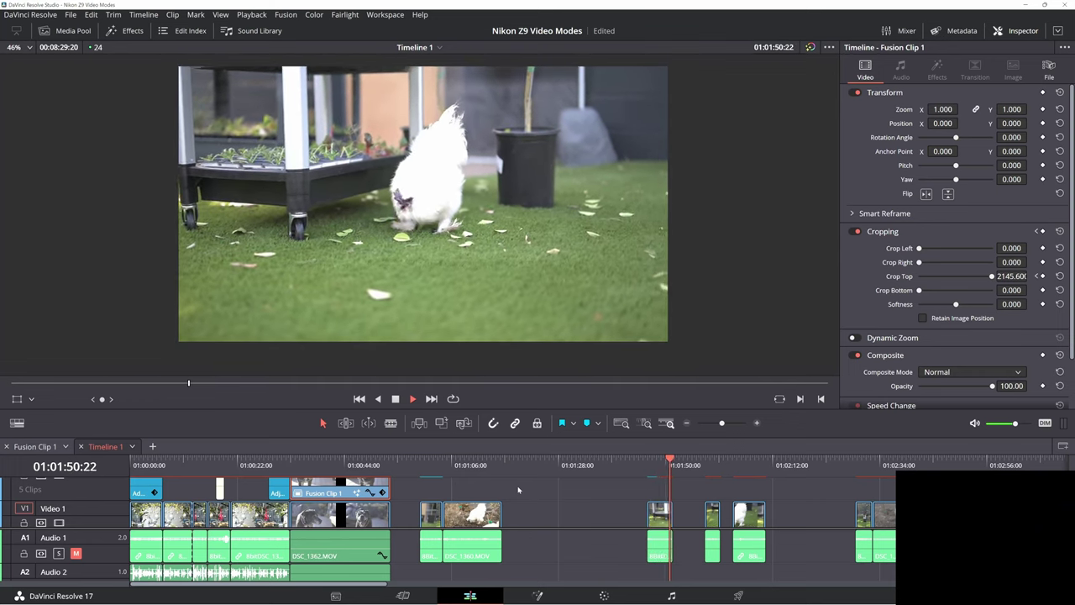
pyautogui.press('space')
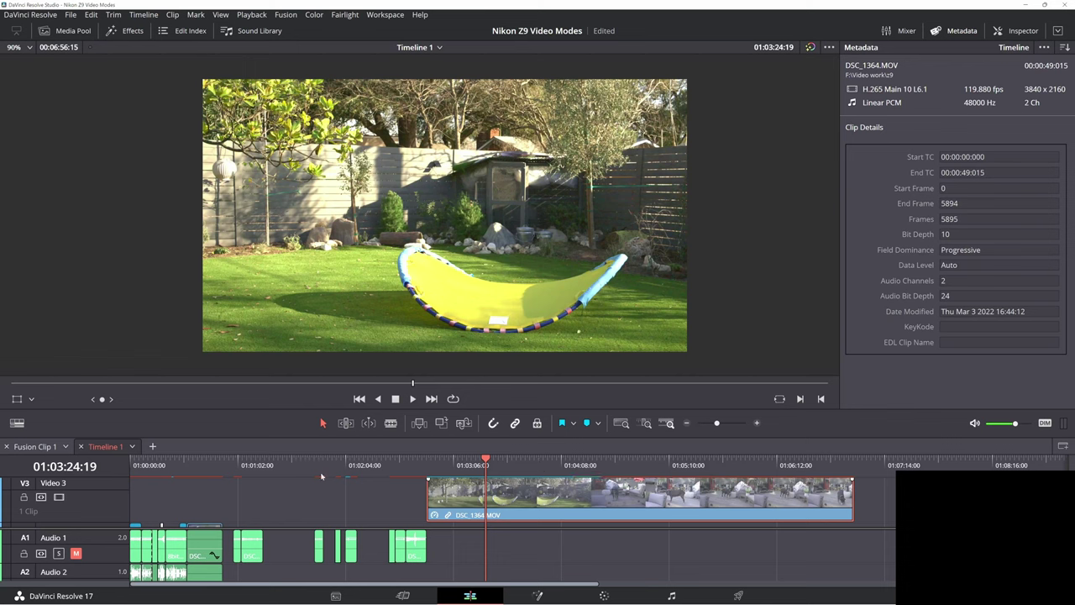
# - Replay the dog comparison from 01:00:39:06 to 01:00:43:07, then restart it from 01:00:32:23
pyautogui.click(199, 465)
pyautogui.scroll(-3, 198, 465)
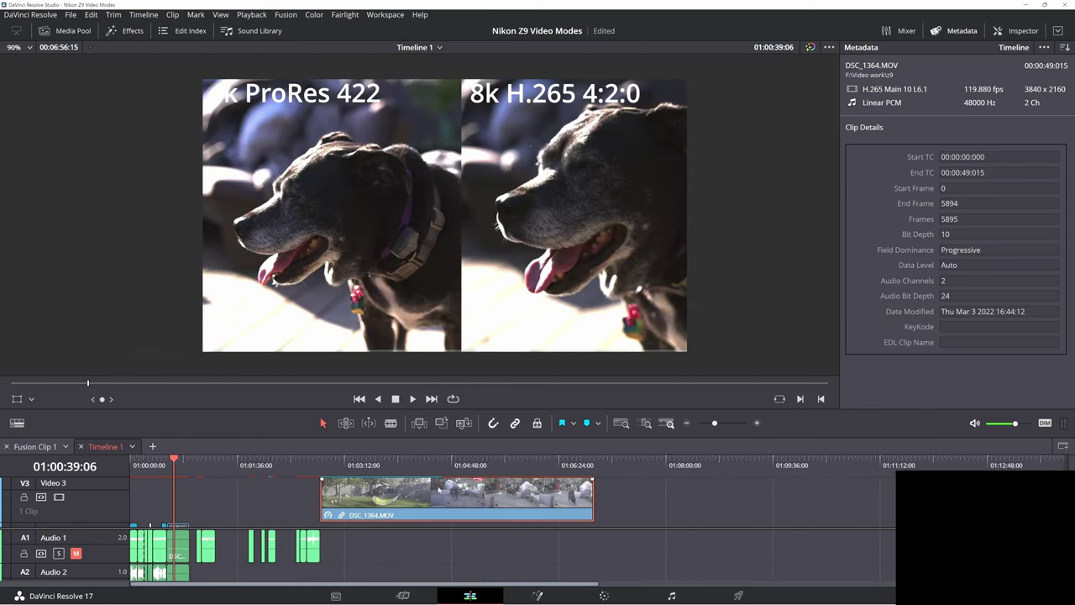
pyautogui.press('space')
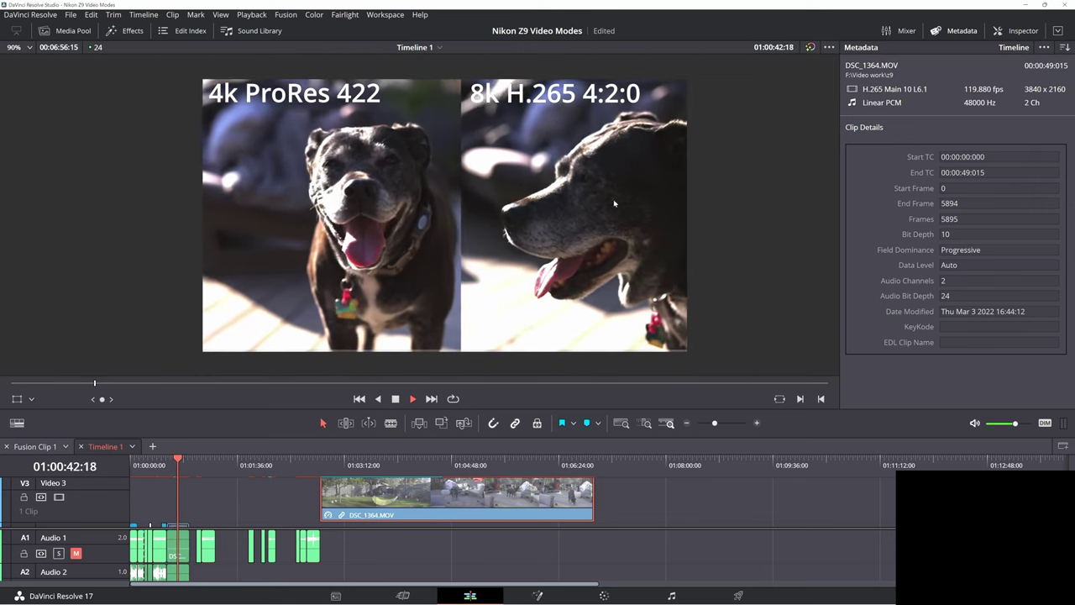
pyautogui.press('space')
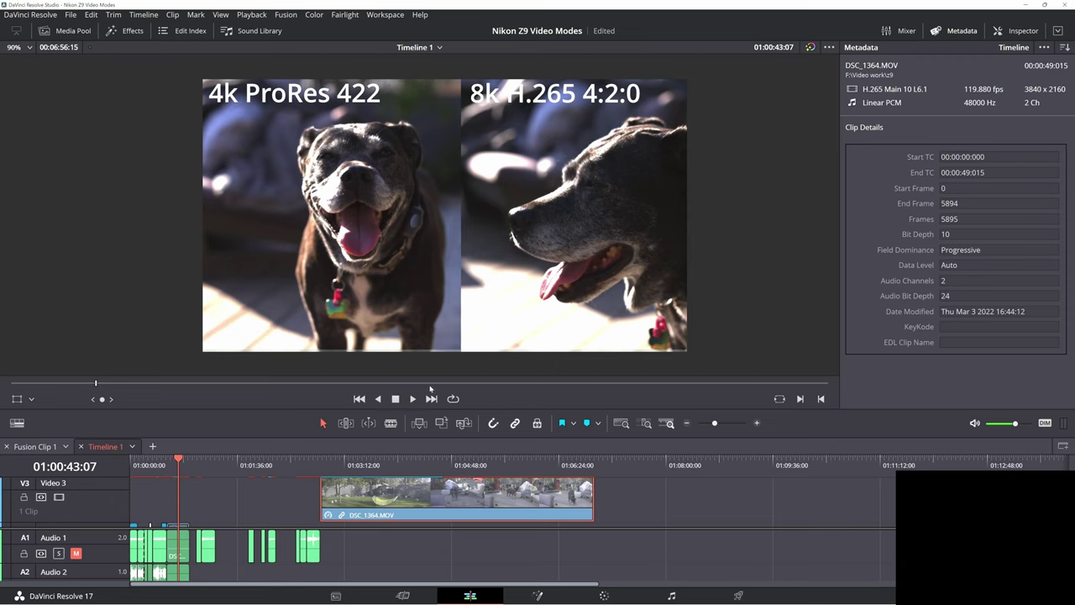
pyautogui.click(168, 462)
pyautogui.press('space')
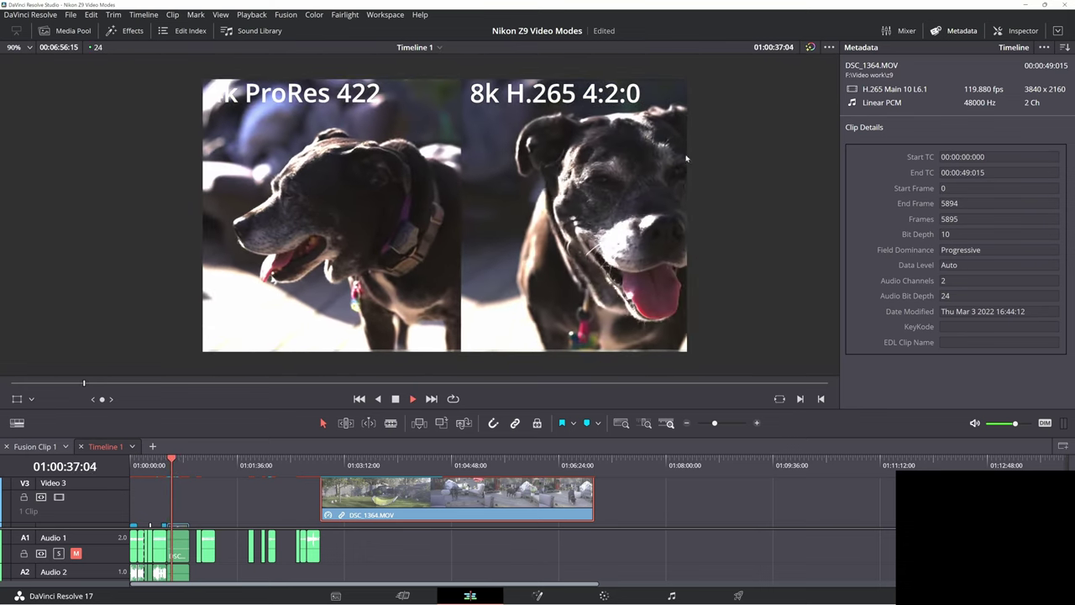
# - Stop playback and check CPU usage in Task Manager, moving its window aside afterwards
pyautogui.press('space')
pyautogui.hotkey('ctrl', 'shift', 'Escape')
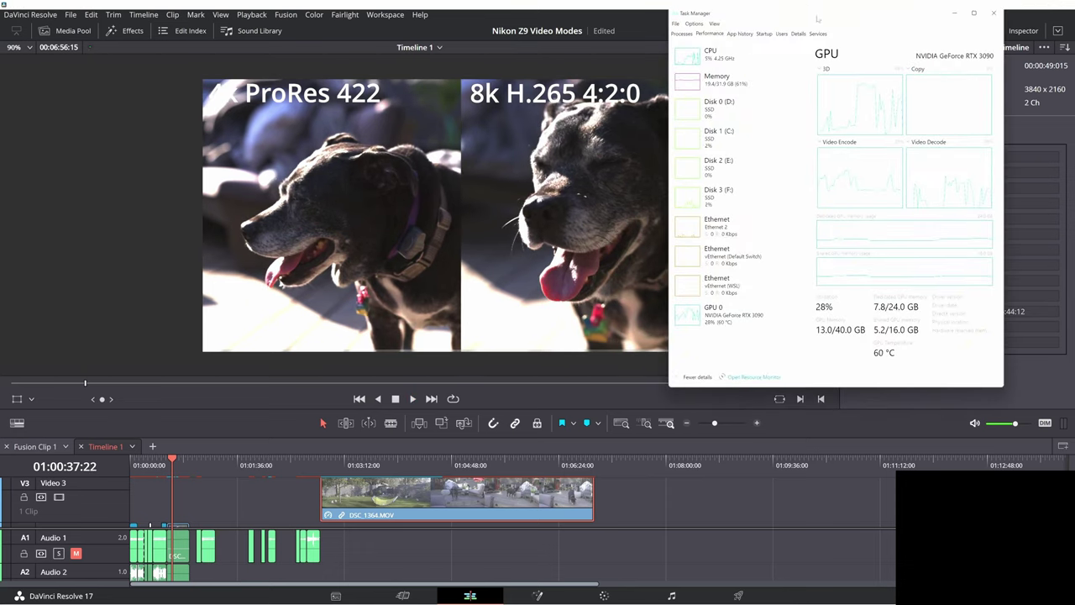
pyautogui.moveTo(819, 19); pyautogui.dragTo(523, 82)
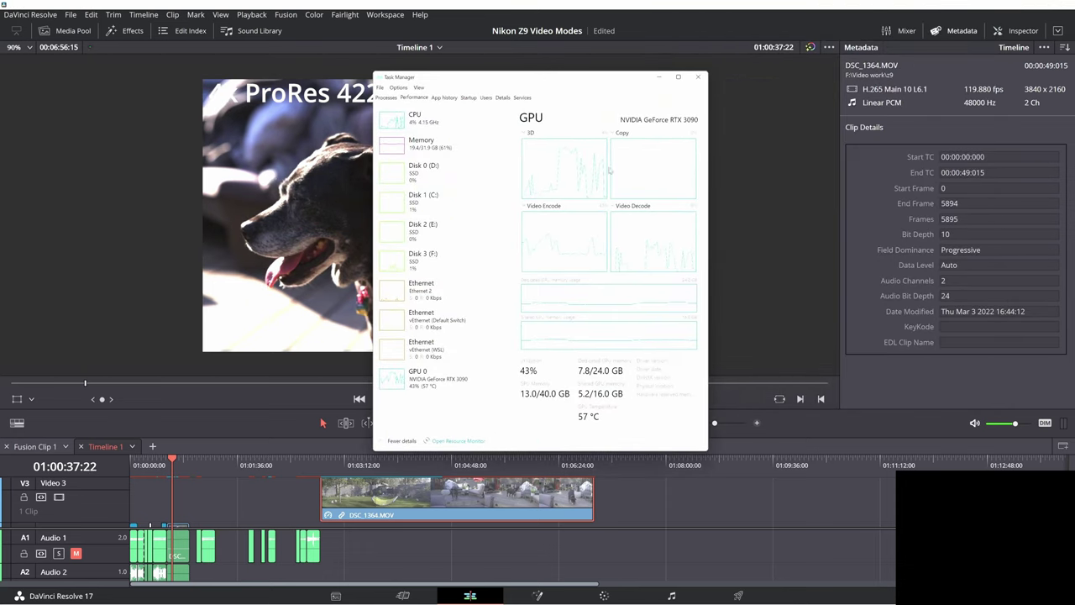
pyautogui.click(429, 122)
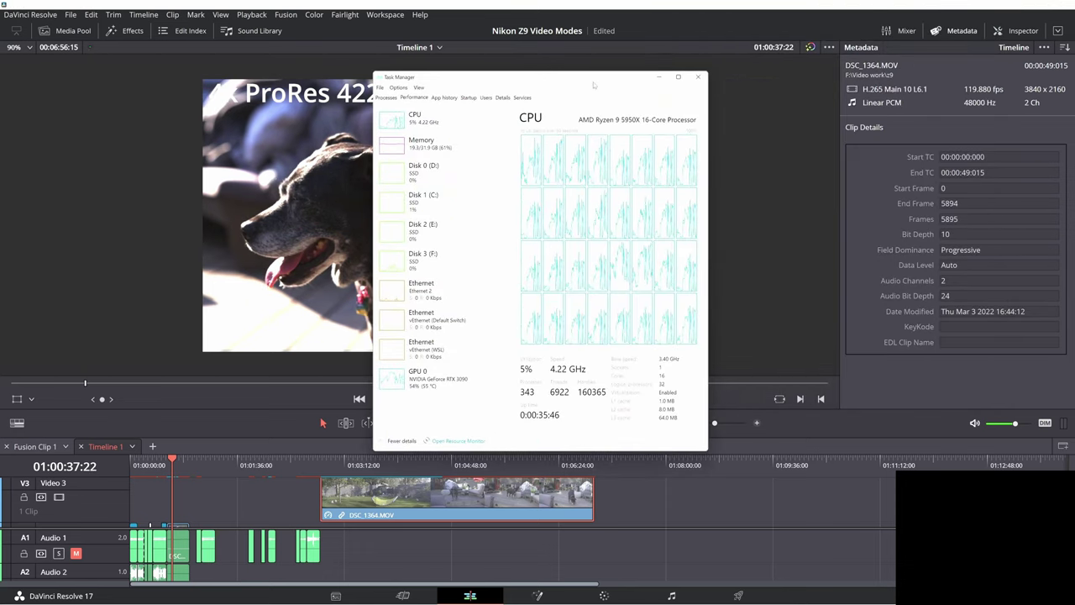
pyautogui.moveTo(592, 82); pyautogui.dragTo(902, 36)
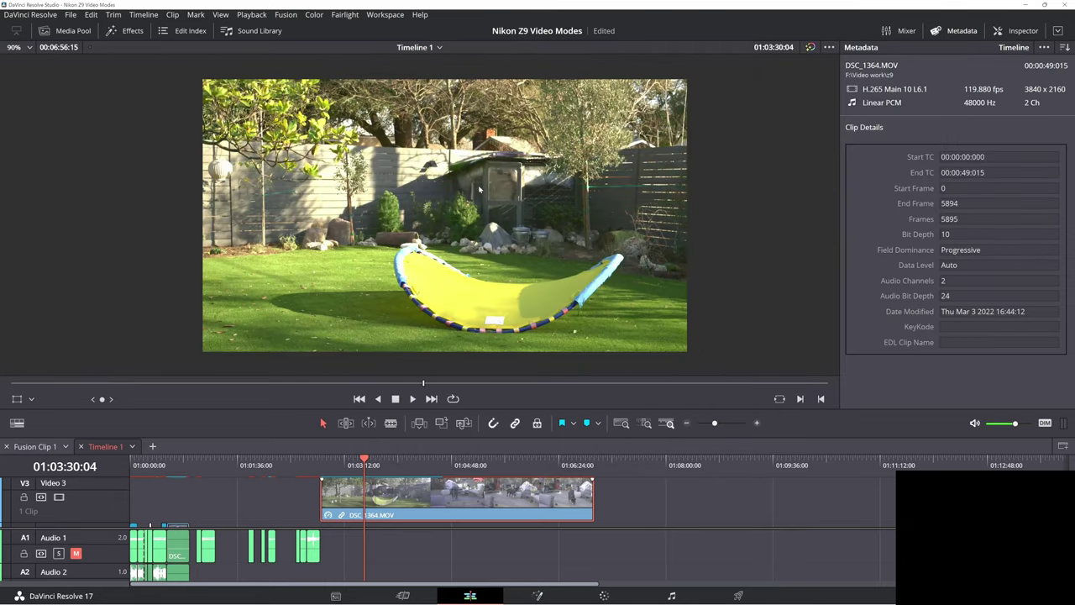
# - Play the backyard clip from about 01:03:41, then resume from the dog on the deck near 01:05:19
pyautogui.click(377, 460)
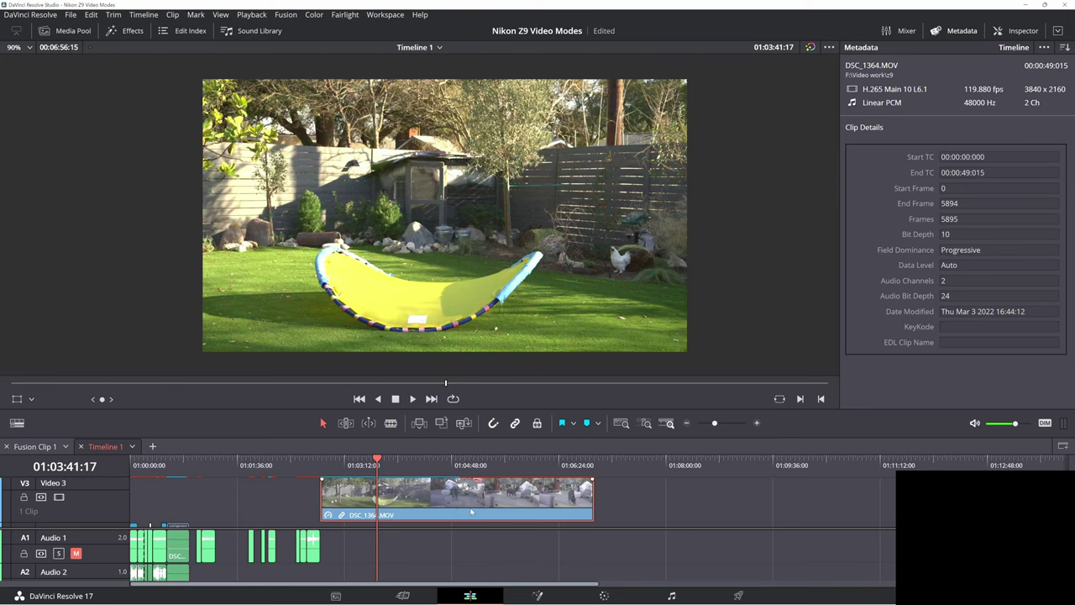
pyautogui.press('space')
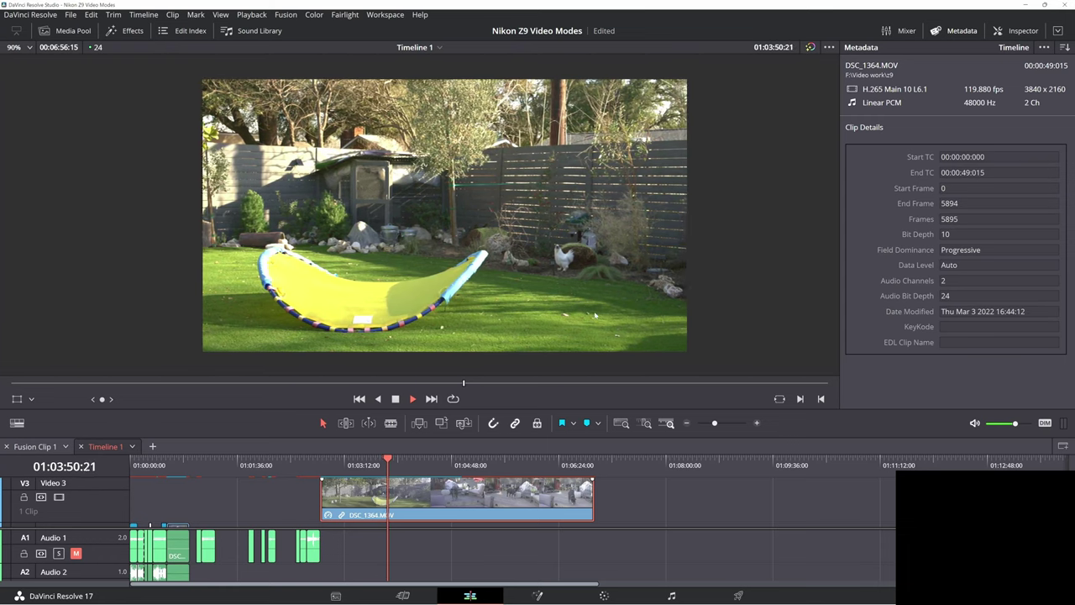
pyautogui.press('space')
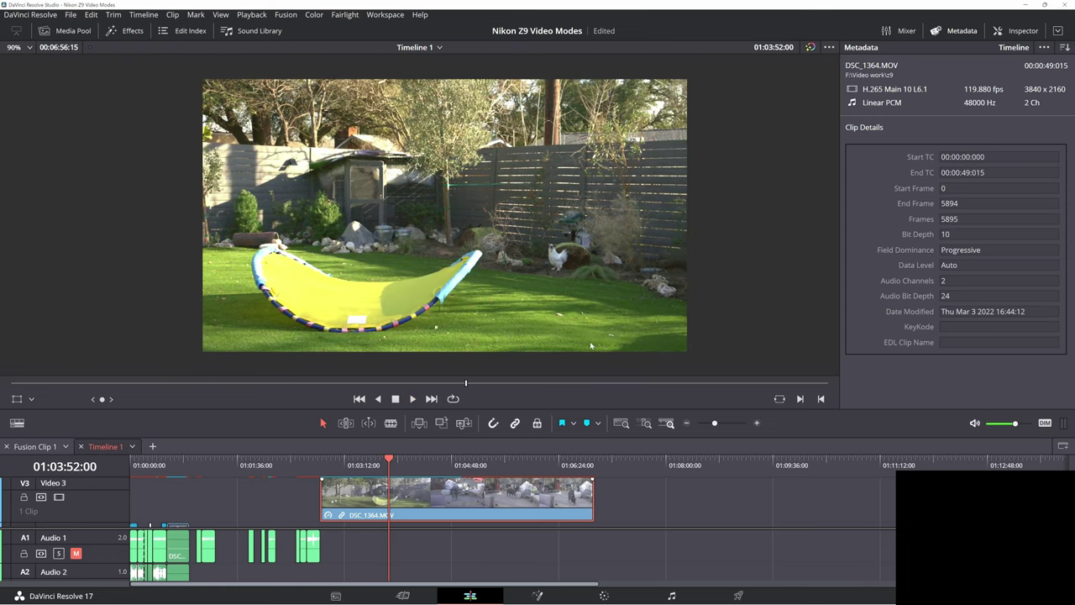
pyautogui.click(487, 465)
pyautogui.press('space')
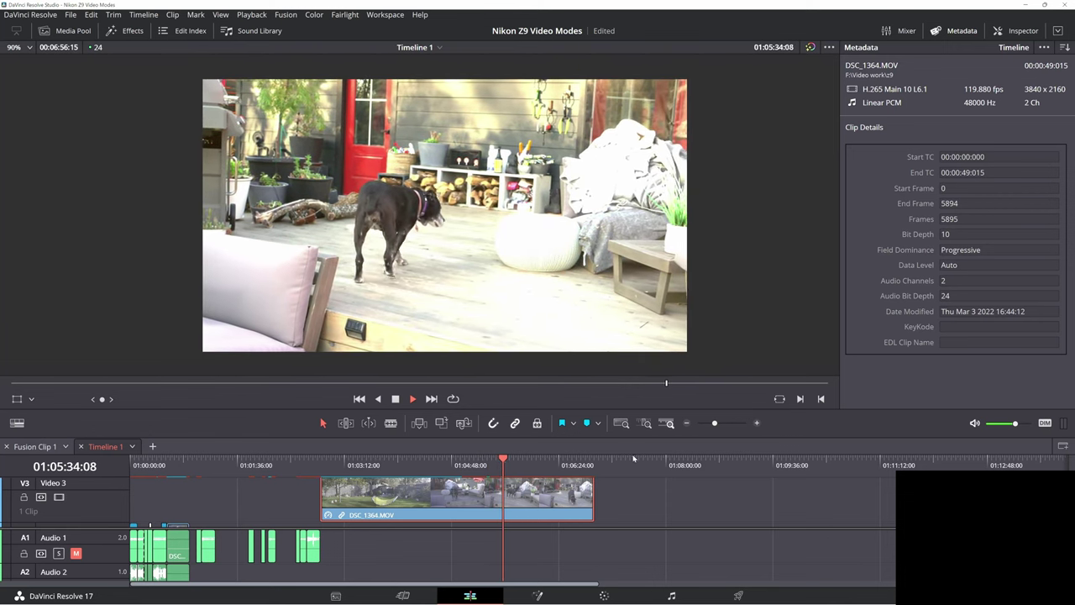
# - On the Color page, give the NR node a red label from its context menu
pyautogui.click(604, 596)
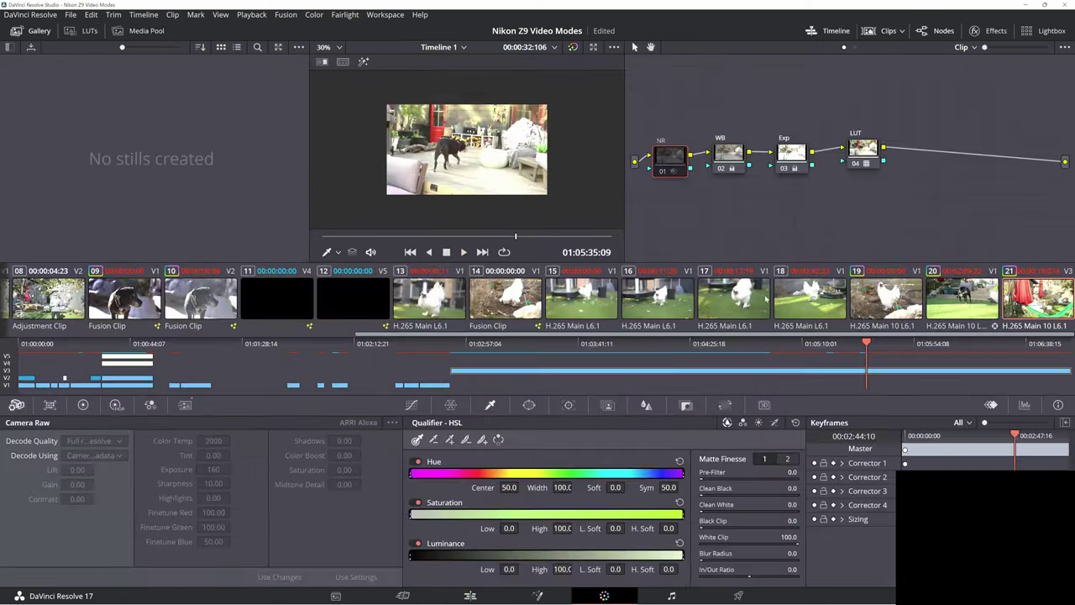
pyautogui.rightClick(671, 170)
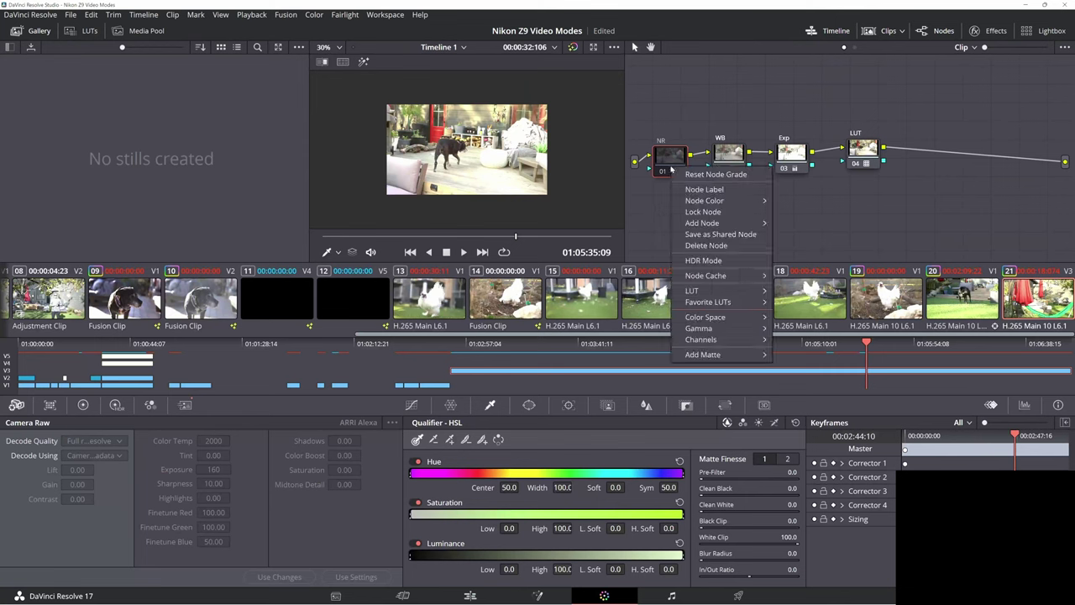
pyautogui.click(670, 164)
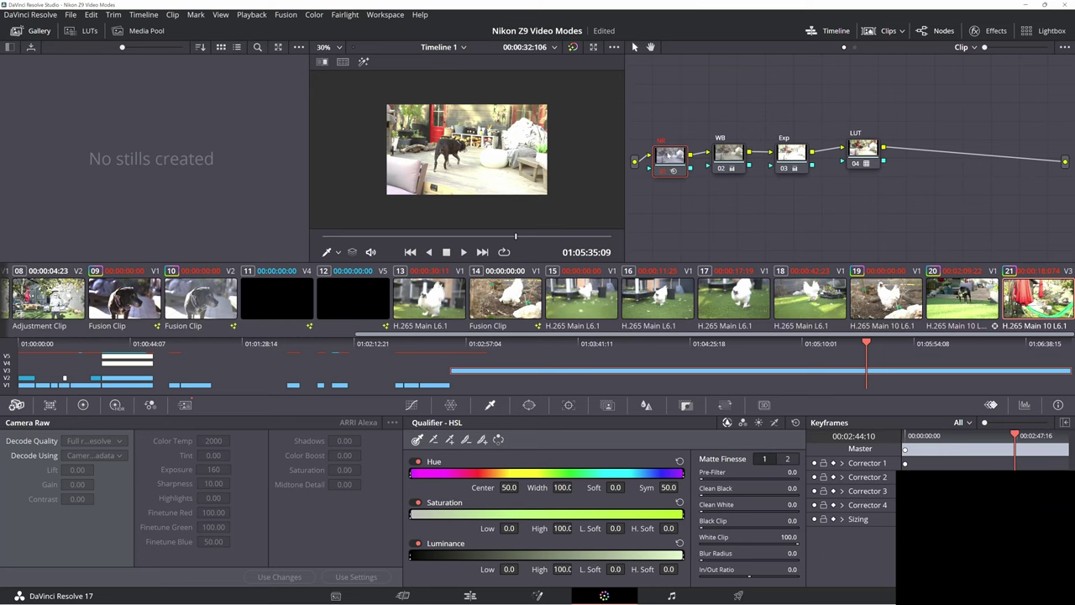
# - Back on the Edit page, scrub DSC_1364.MOV back and replay the chicken section from about 01:03:46
pyautogui.click(470, 595)
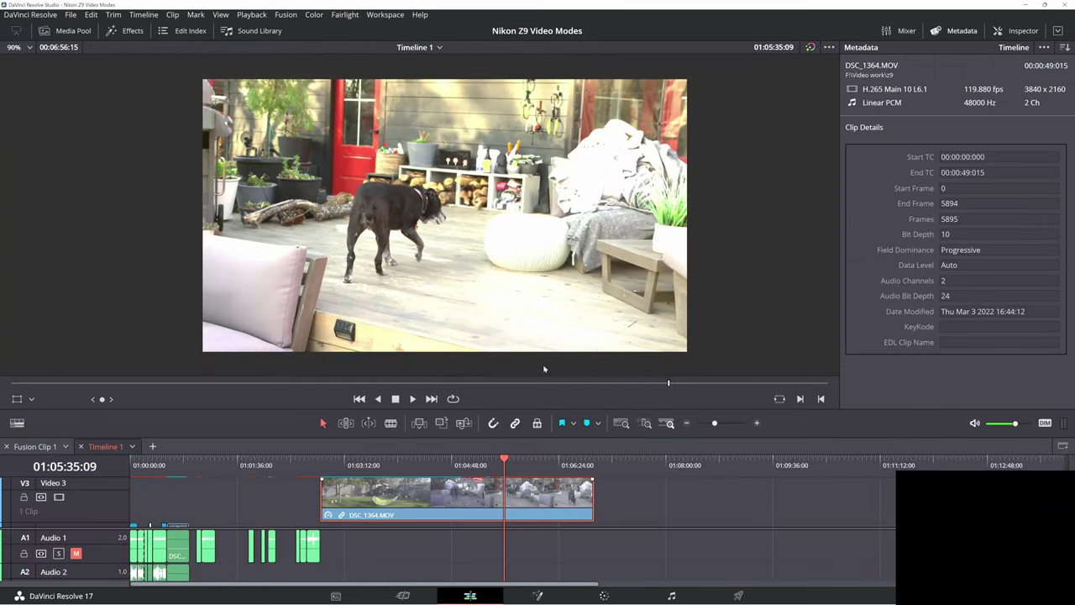
pyautogui.moveTo(460, 460); pyautogui.dragTo(392, 462)
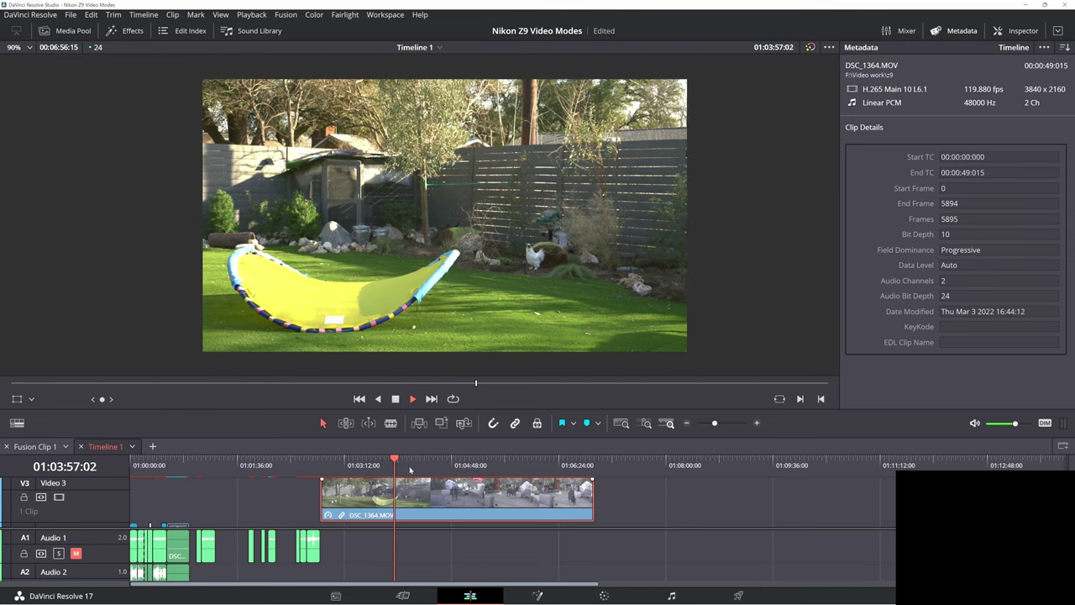
pyautogui.moveTo(403, 468); pyautogui.dragTo(386, 468)
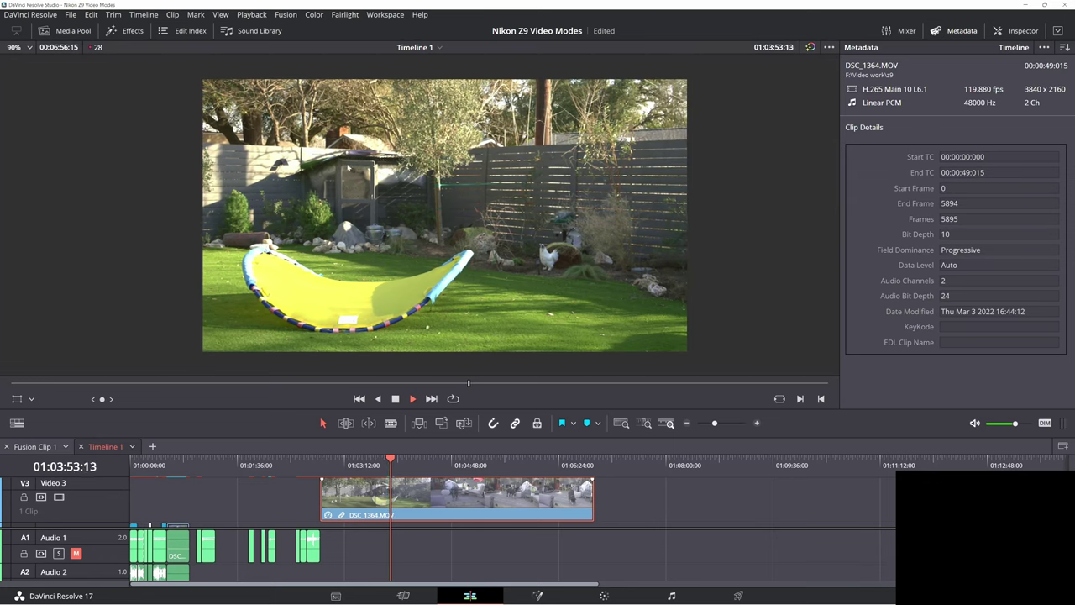
pyautogui.click(386, 464)
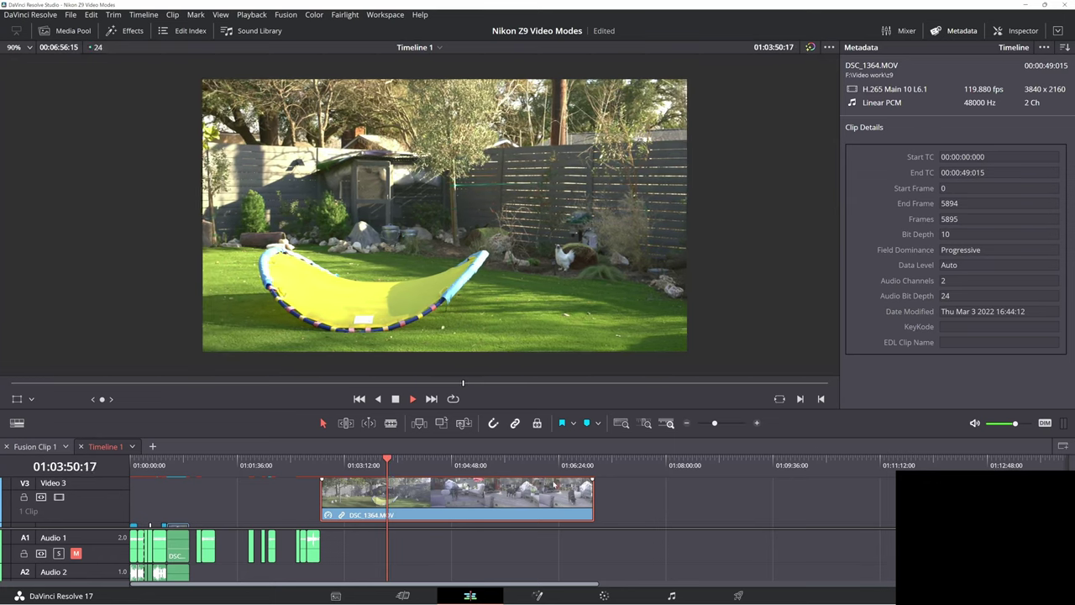
pyautogui.click(382, 464)
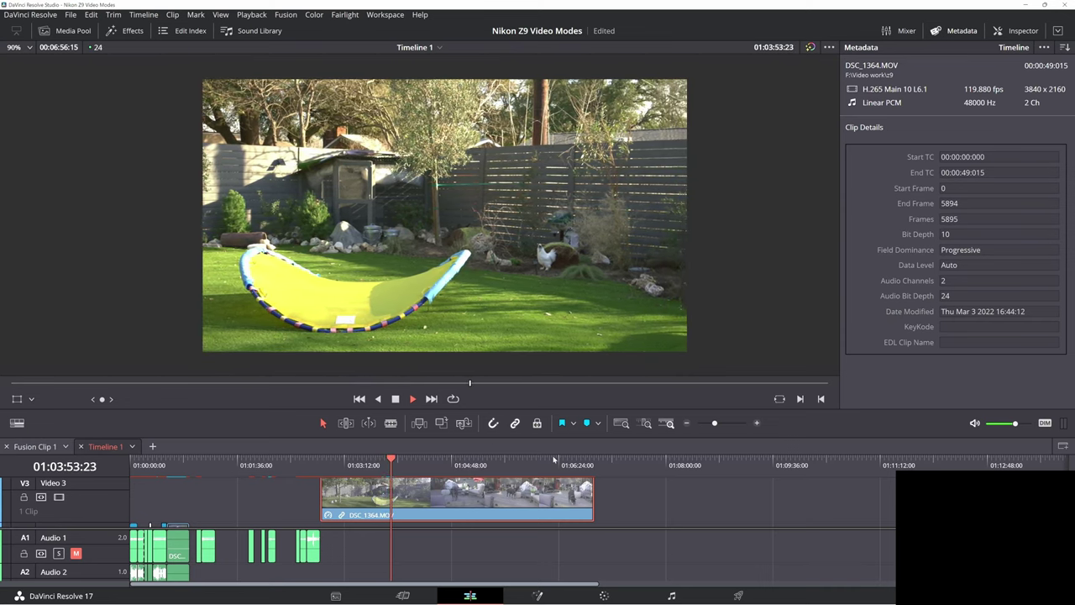
# - During playback, check GPU 0 load in Task Manager and move its window left
pyautogui.hotkey('ctrl', 'shift', 'Escape')
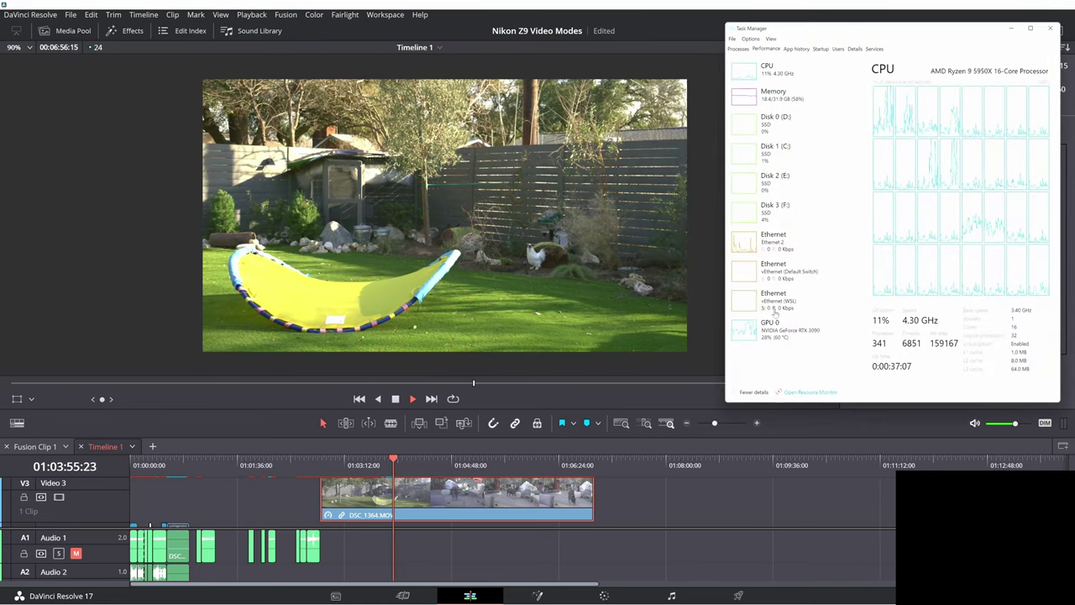
pyautogui.click(764, 326)
pyautogui.moveTo(869, 34); pyautogui.dragTo(758, 35)
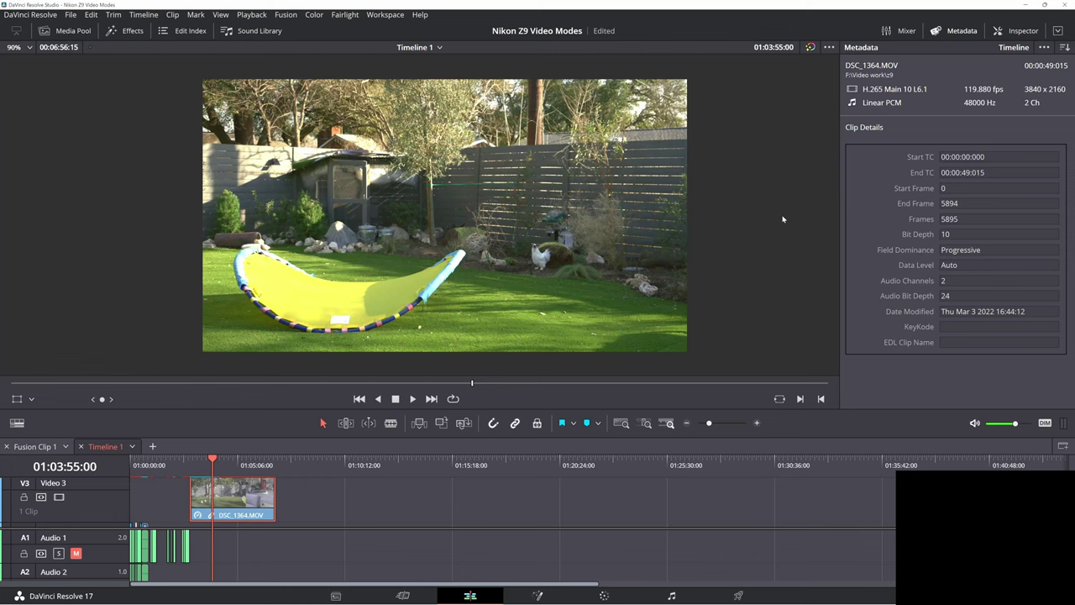
# - Move the playhead to the timeline start at 01:00:01:08
pyautogui.click(132, 458)
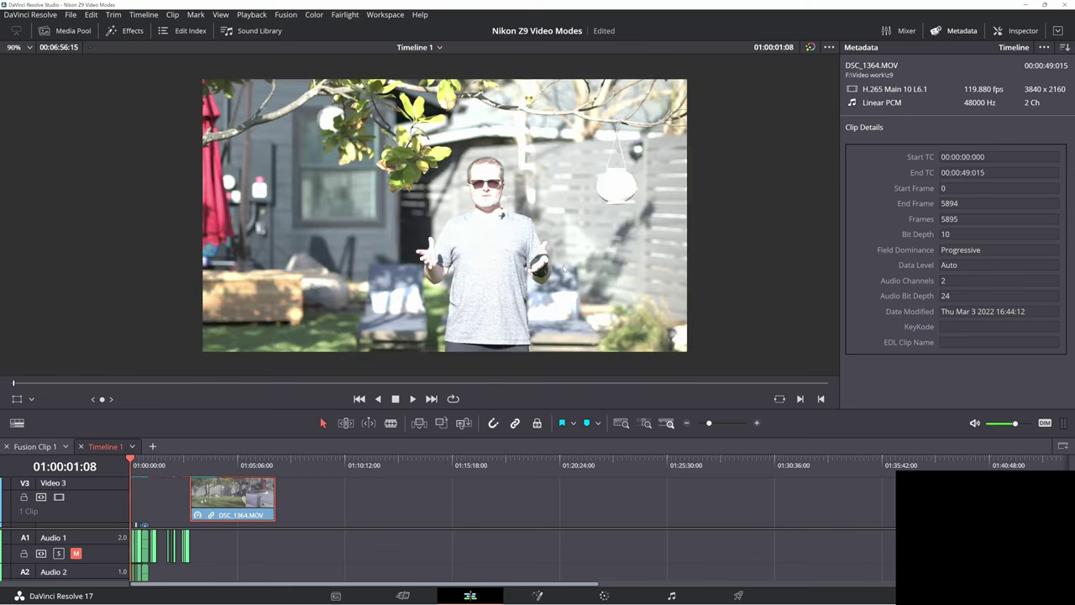